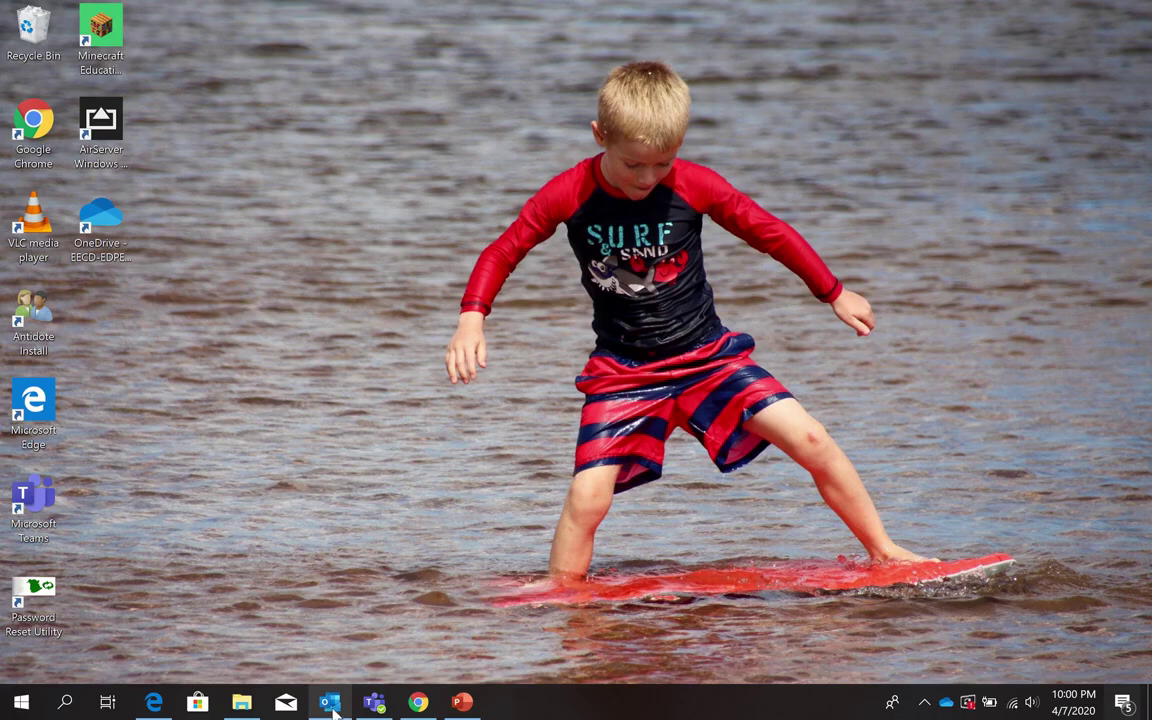
Launch Outlook from the taskbar so its mail Inbox fills the screen.
mouse_move(330, 708)
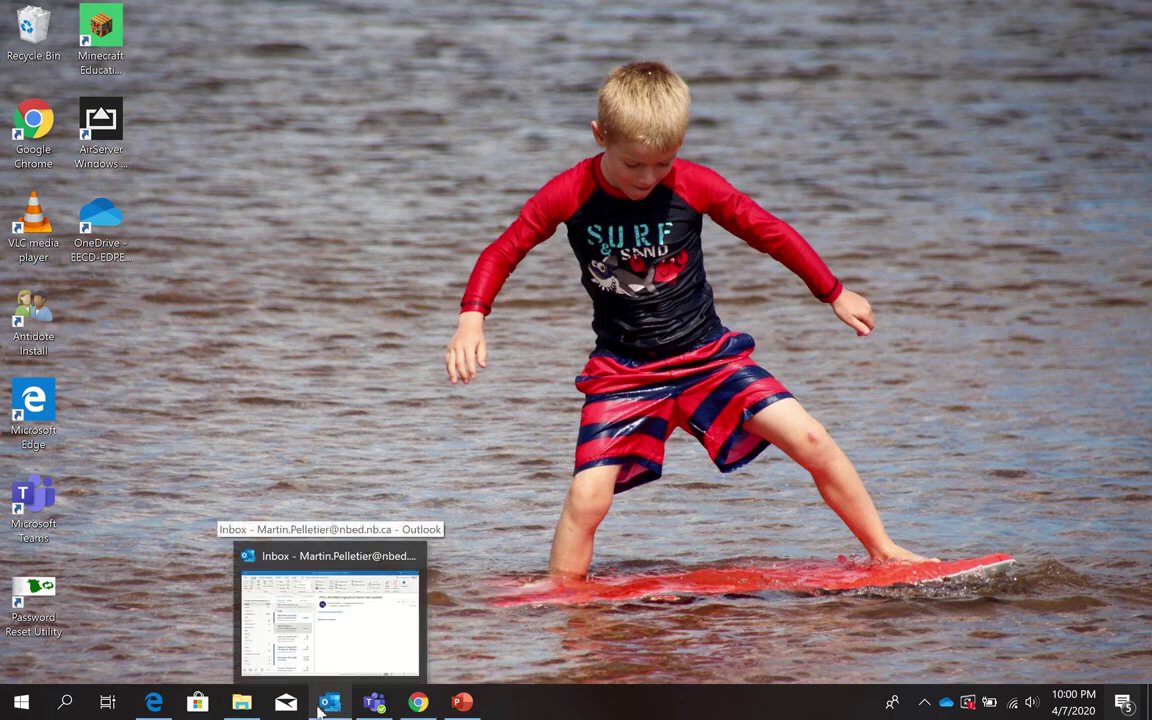
left_click(22, 706)
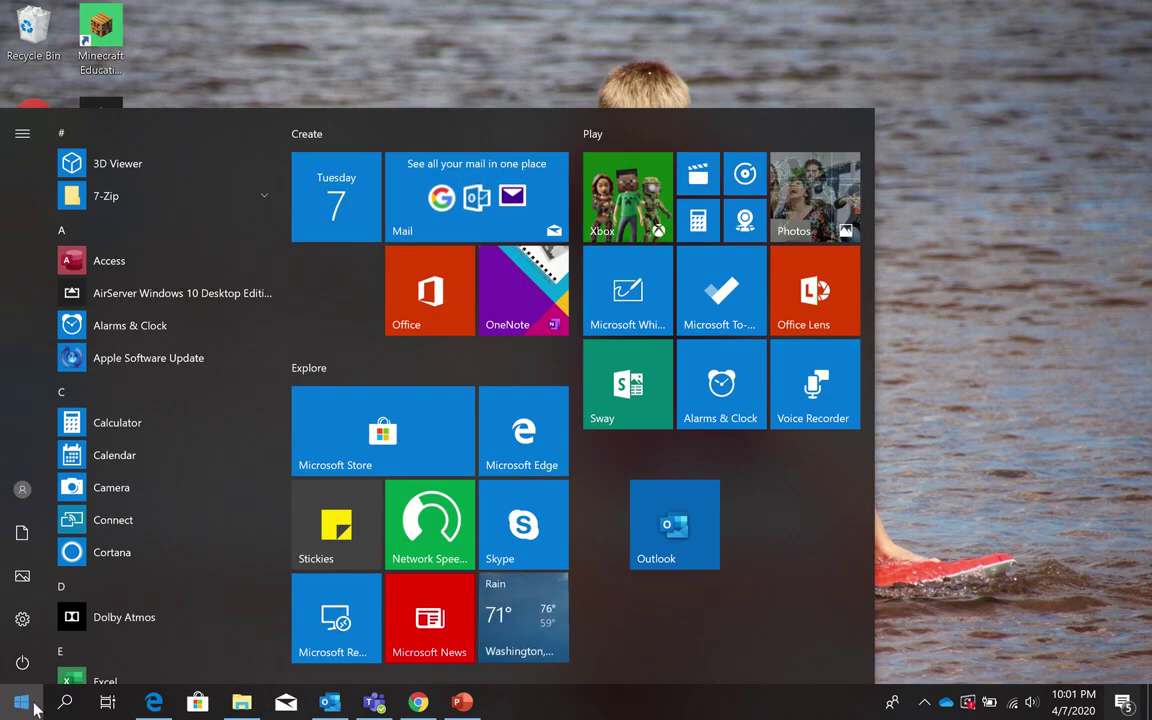
left_click(954, 535)
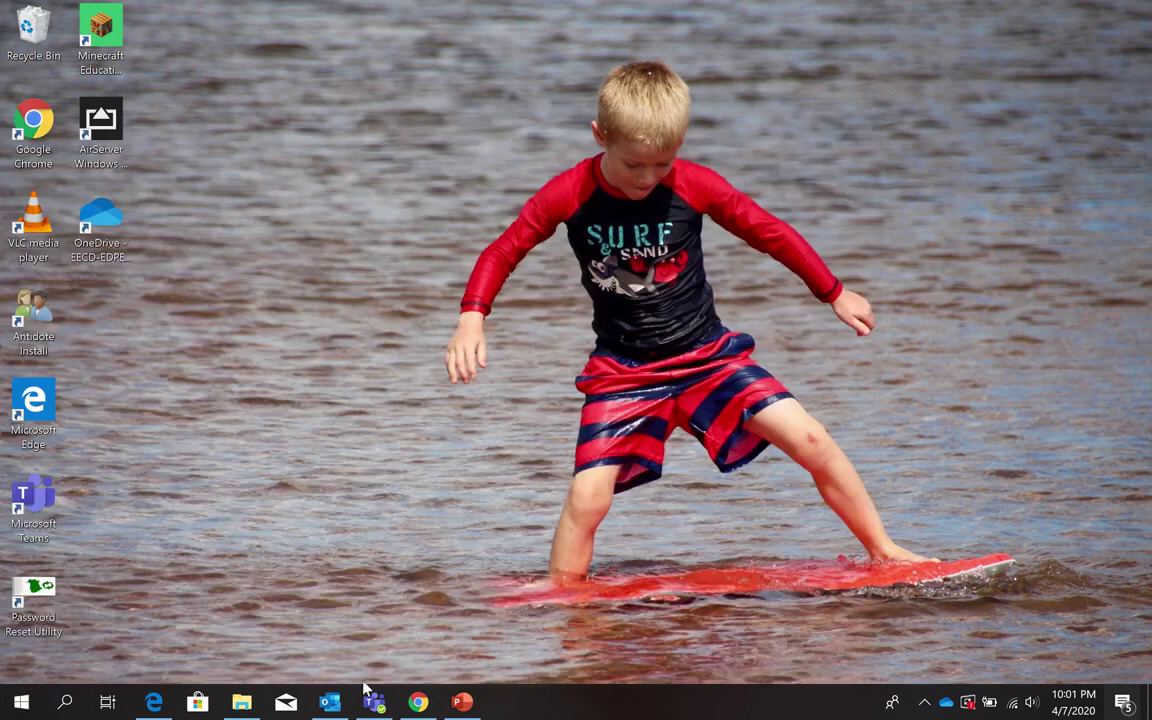
left_click(333, 704)
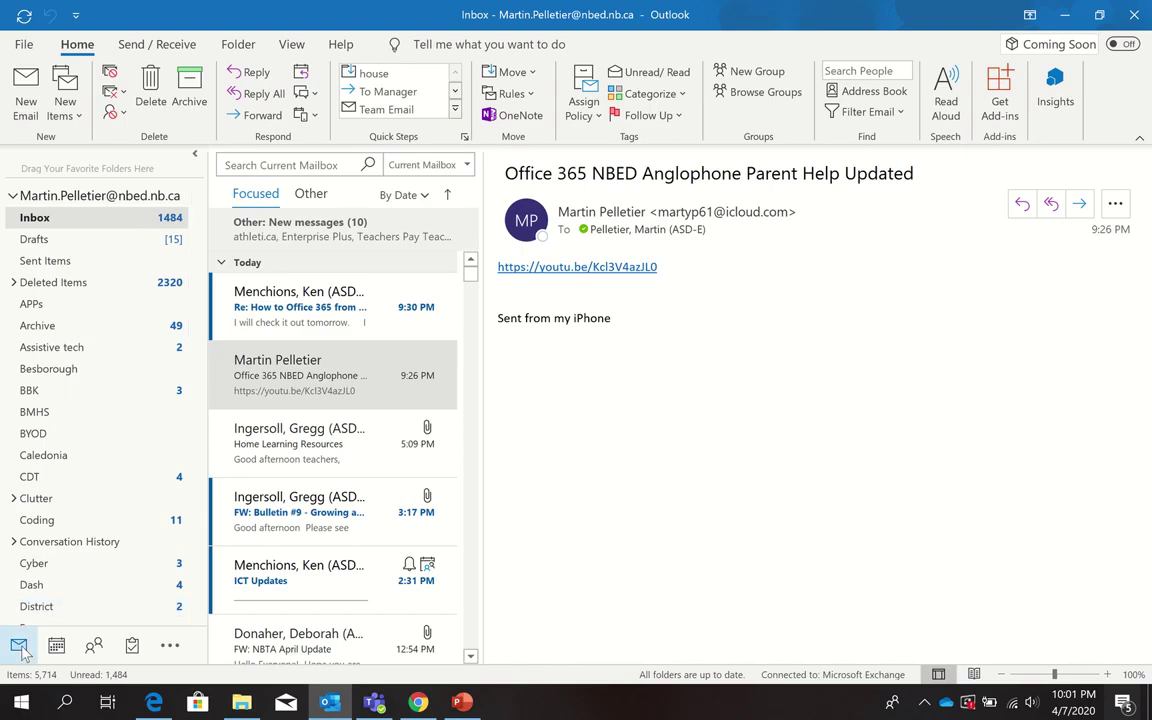
Switch to People to show the Contacts folder with its 76 contacts.
mouse_move(56, 650)
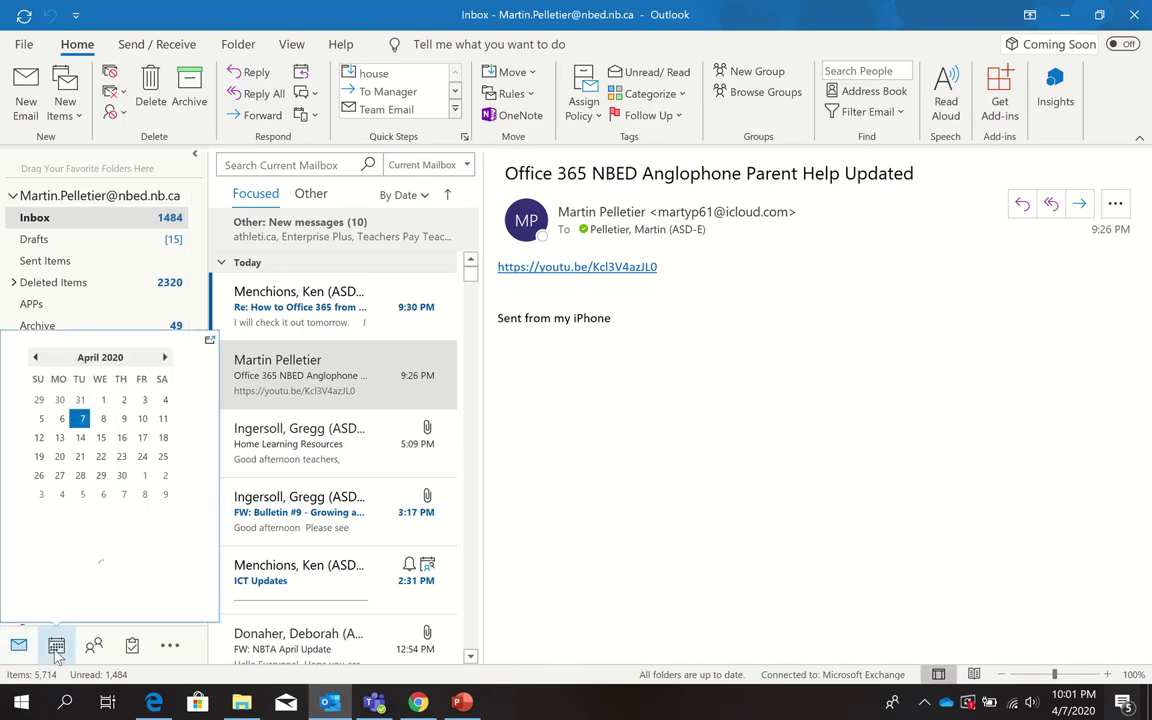
mouse_move(92, 650)
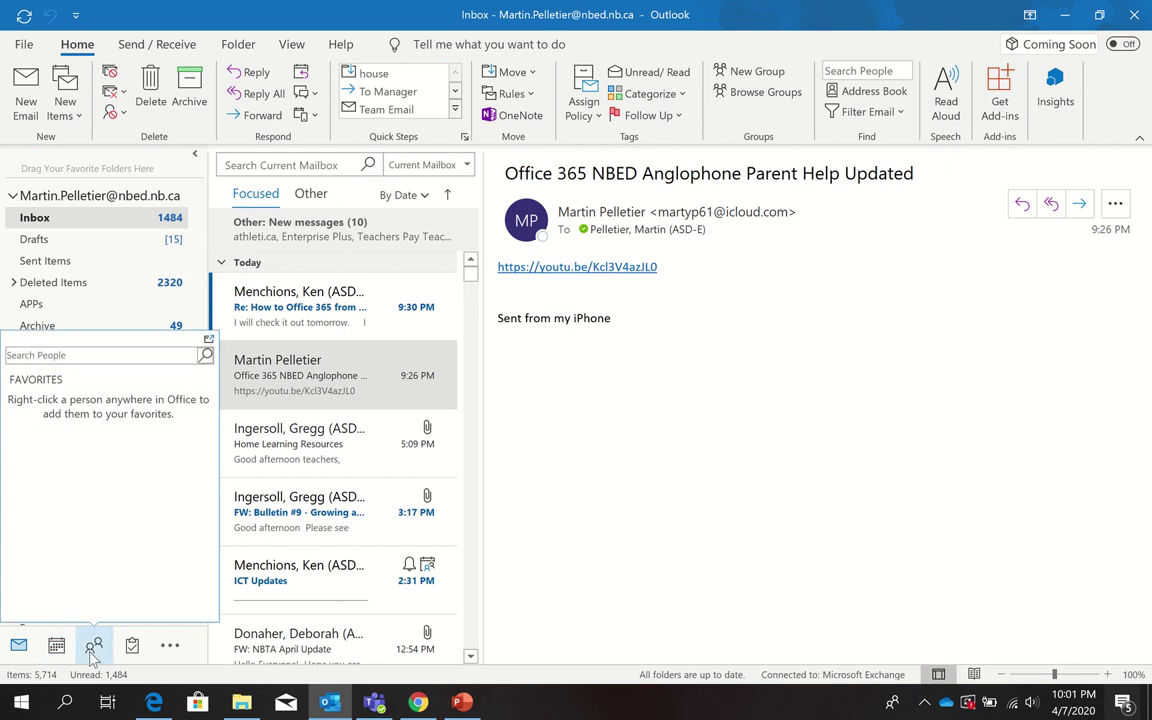
left_click(93, 648)
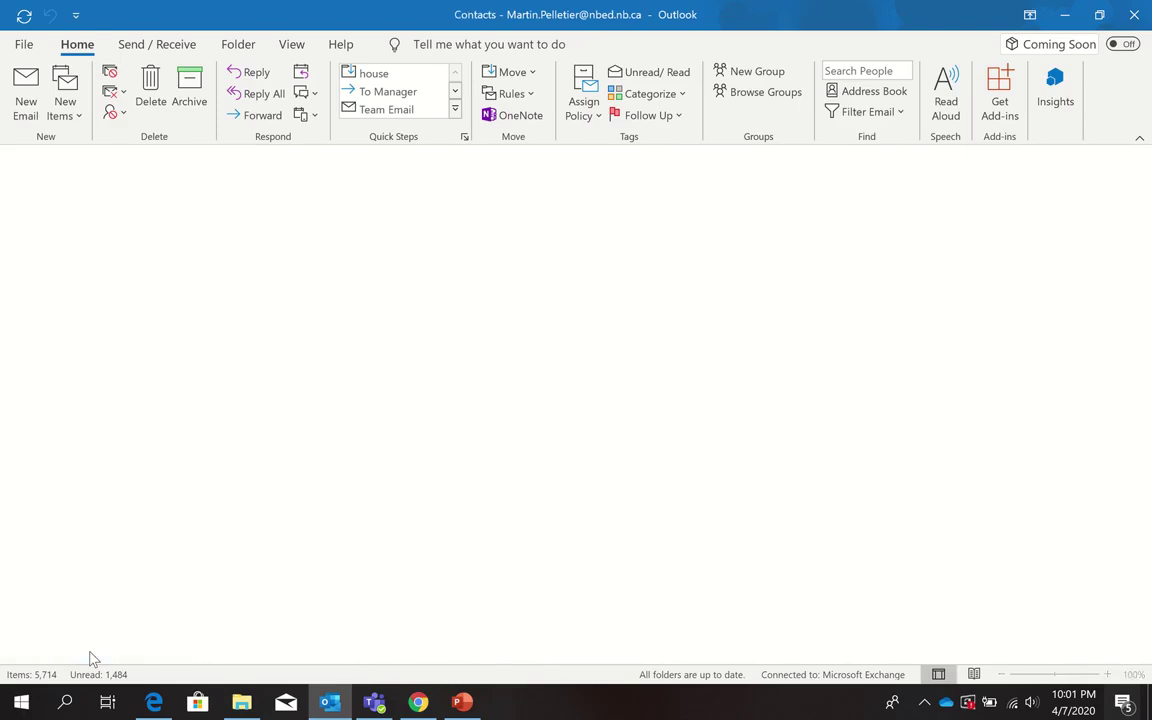
mouse_move(93, 648)
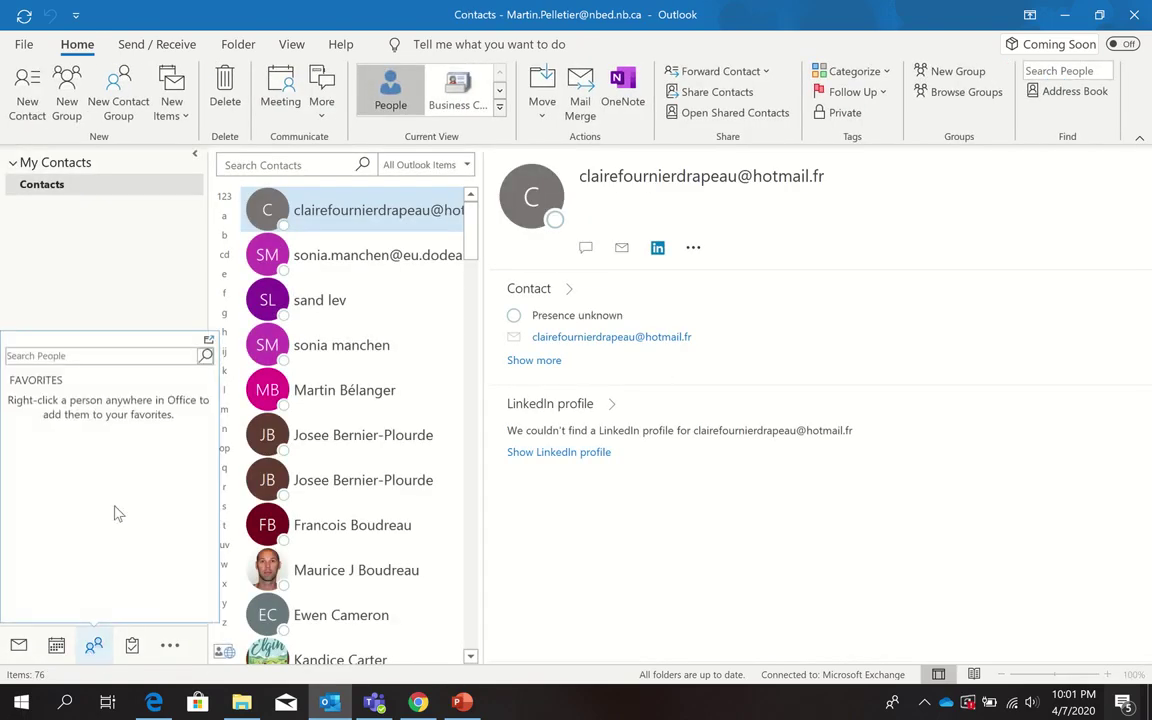
Create a new contact group named 'Sample' and bring up its Add Members choices.
left_click(118, 88)
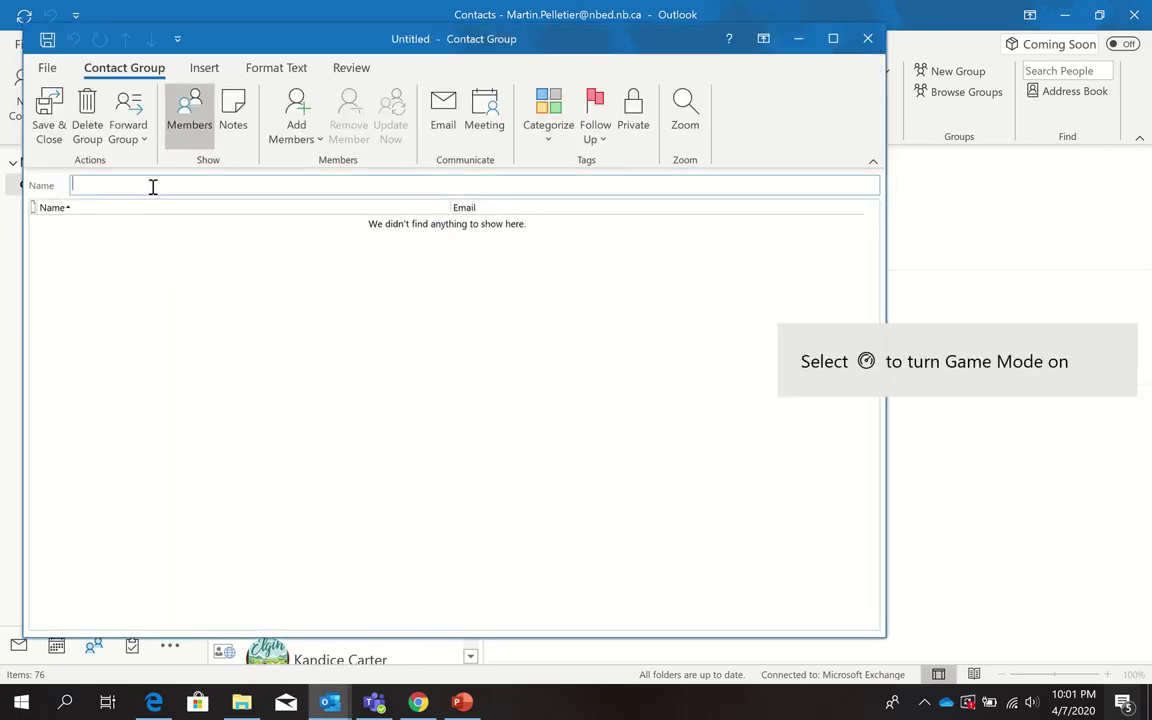
type("Sam")
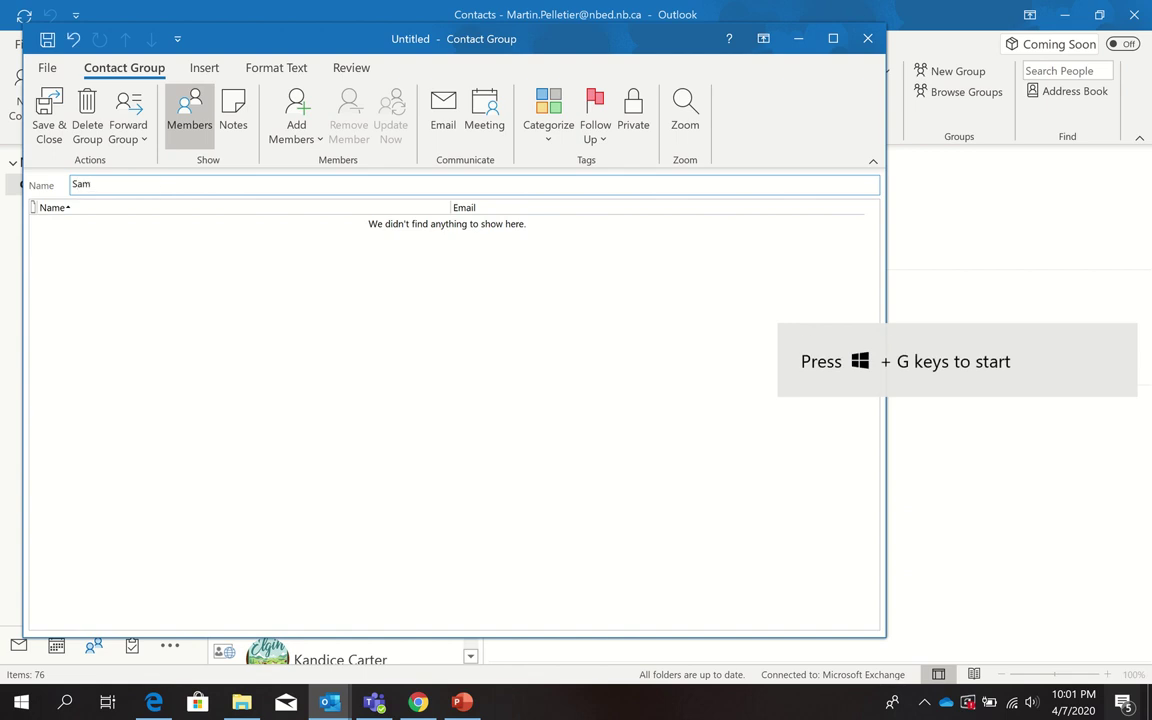
type("ple")
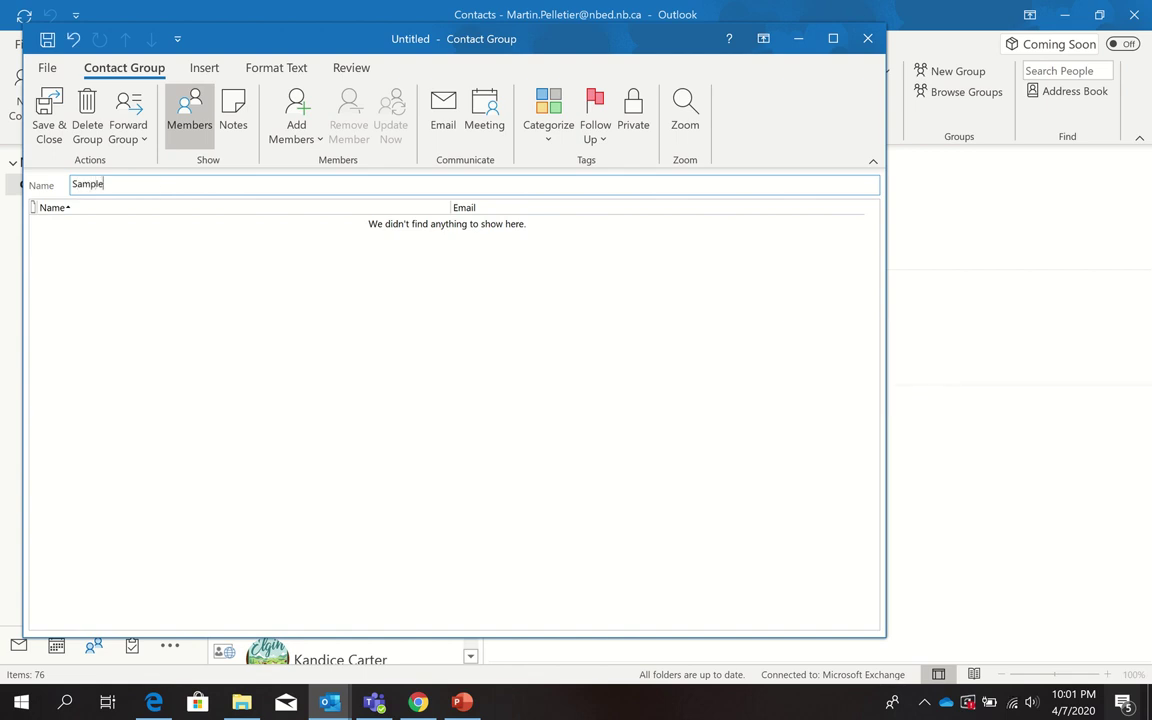
left_click(300, 108)
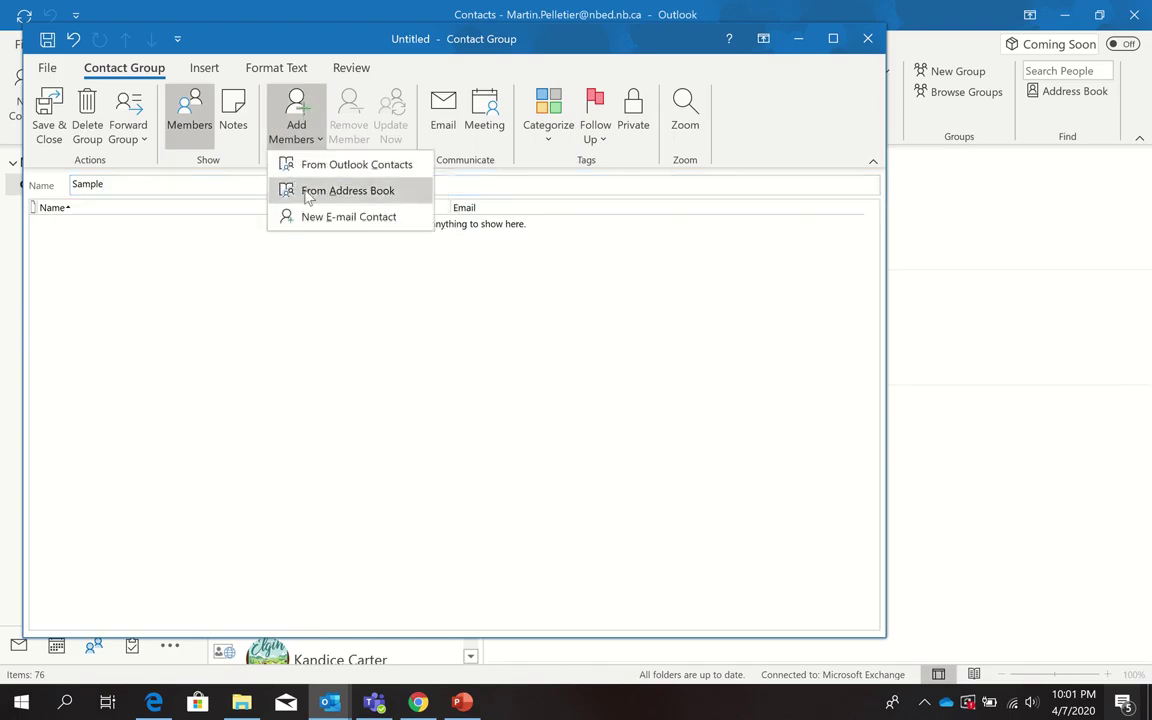
Add the first member by display name and external e-mail address, updating the existing duplicate contact.
left_click(318, 218)
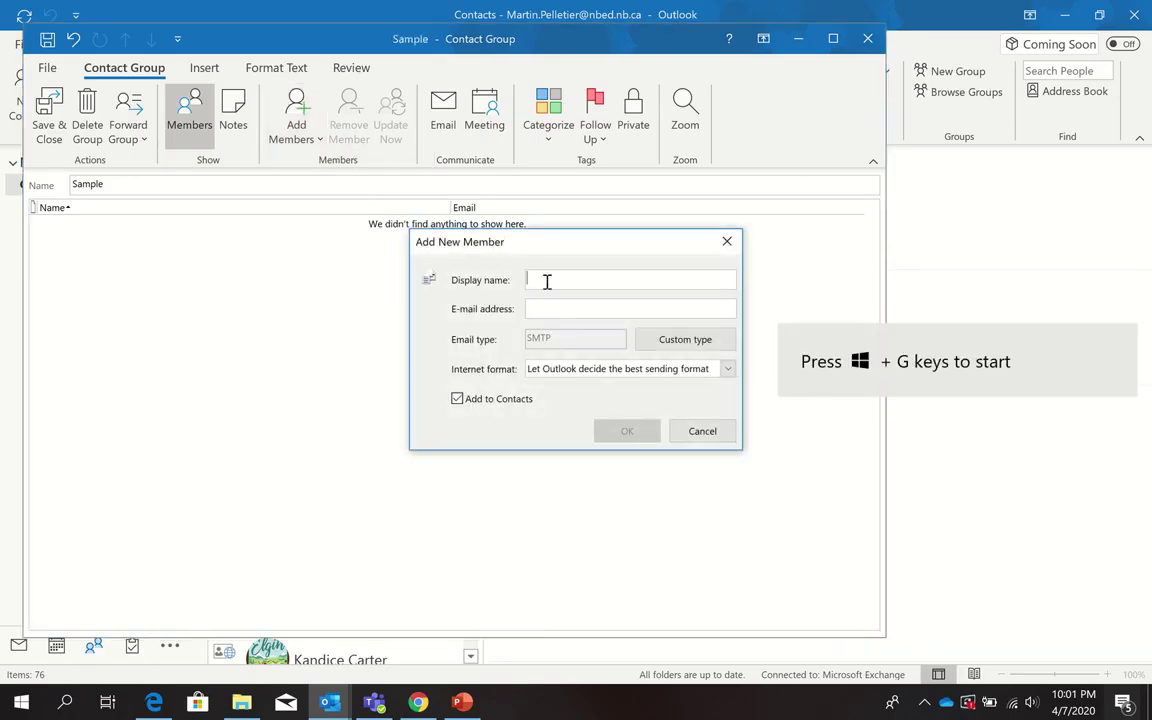
type("Pe")
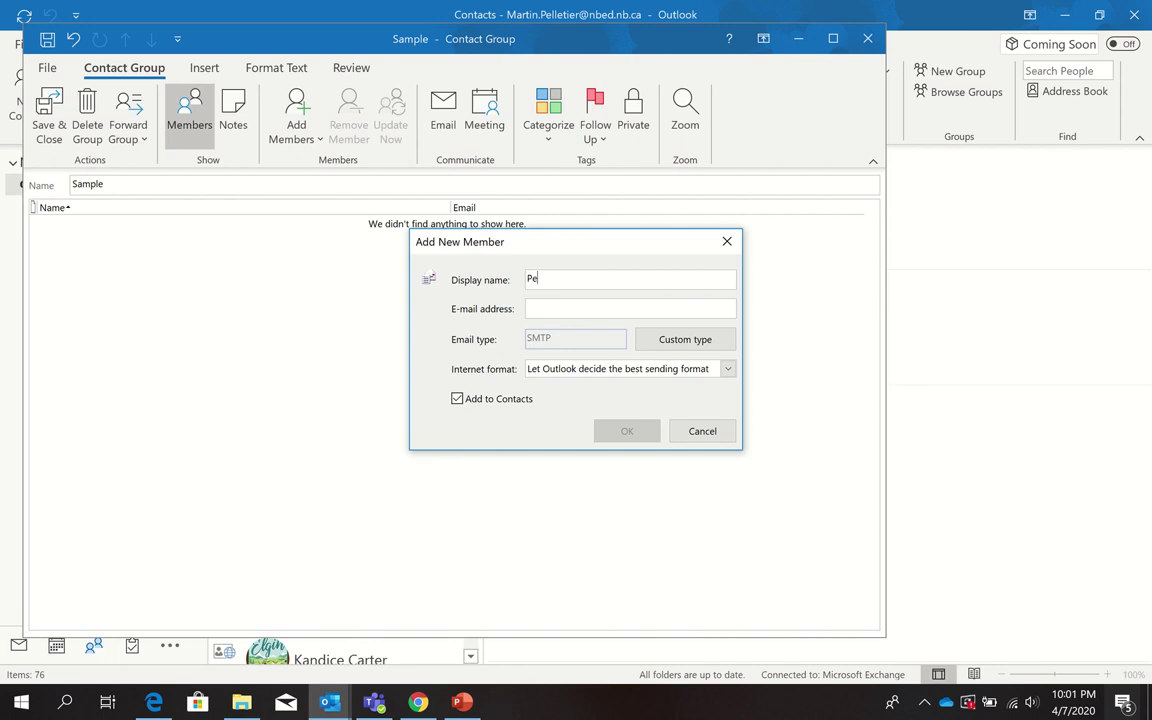
type("lletier")
left_click(553, 308)
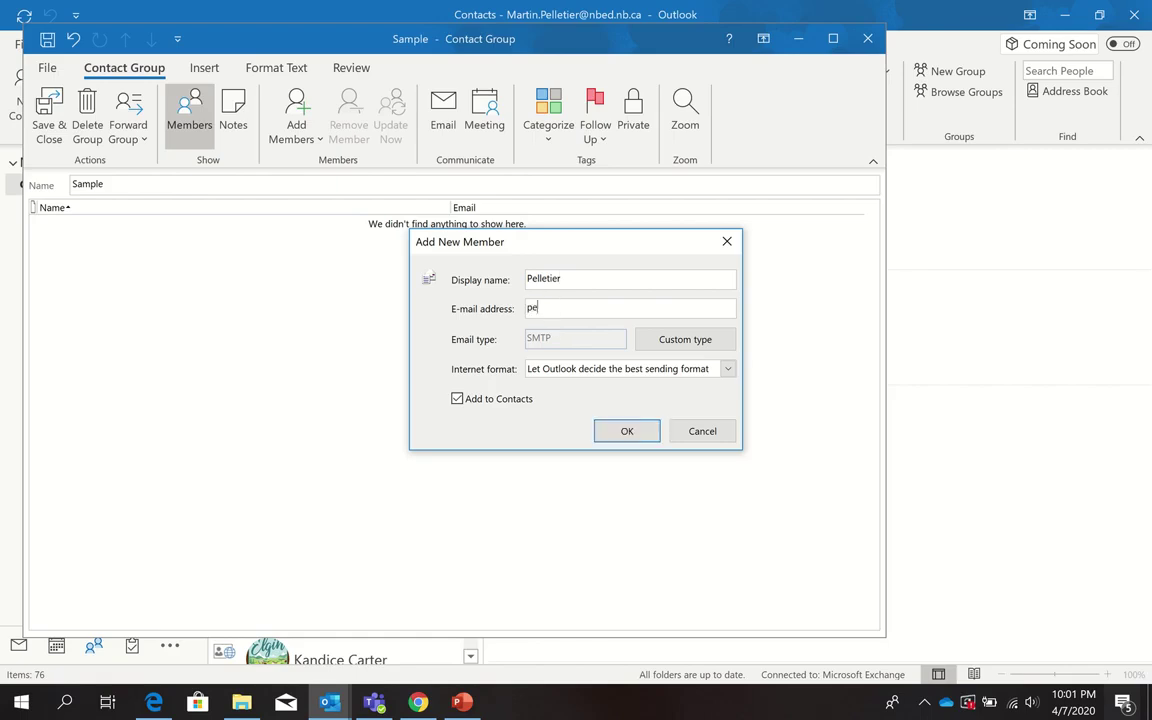
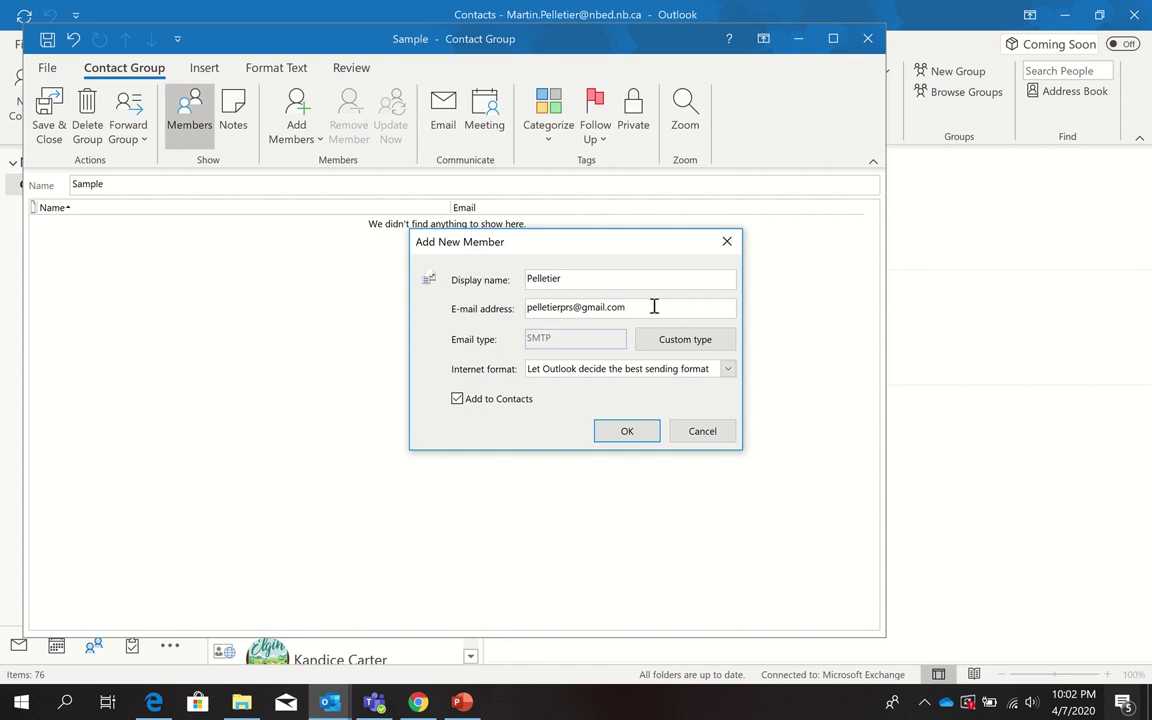
left_click(654, 306)
left_click(627, 430)
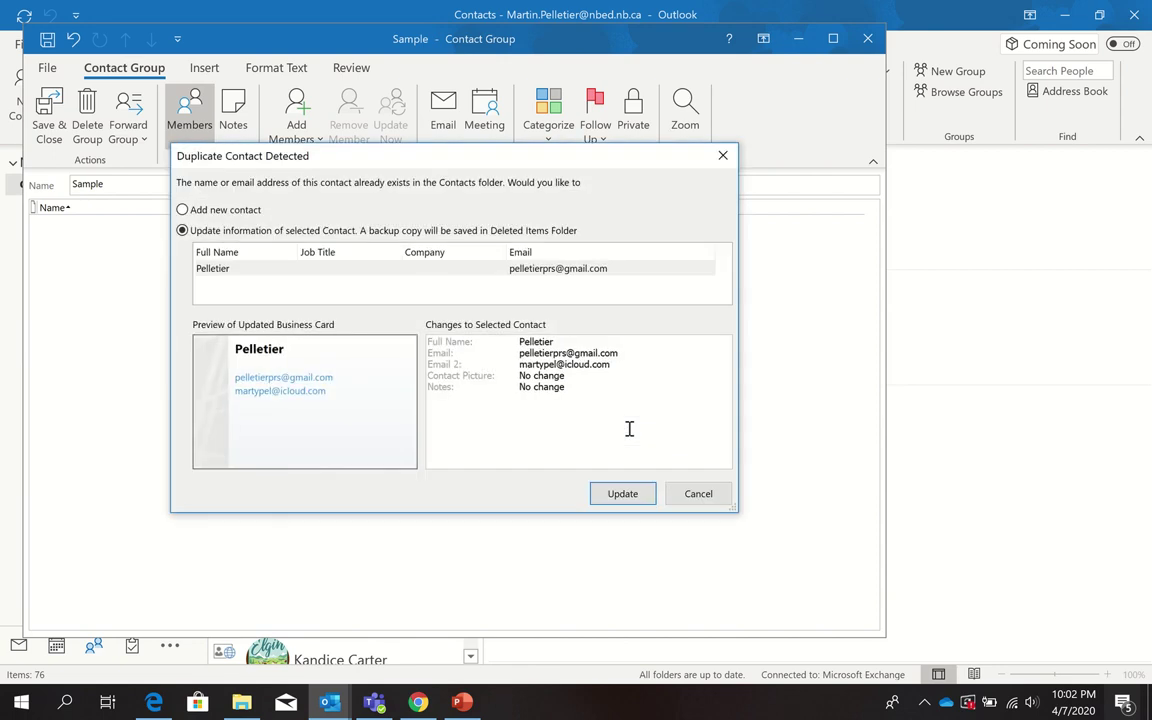
left_click(629, 496)
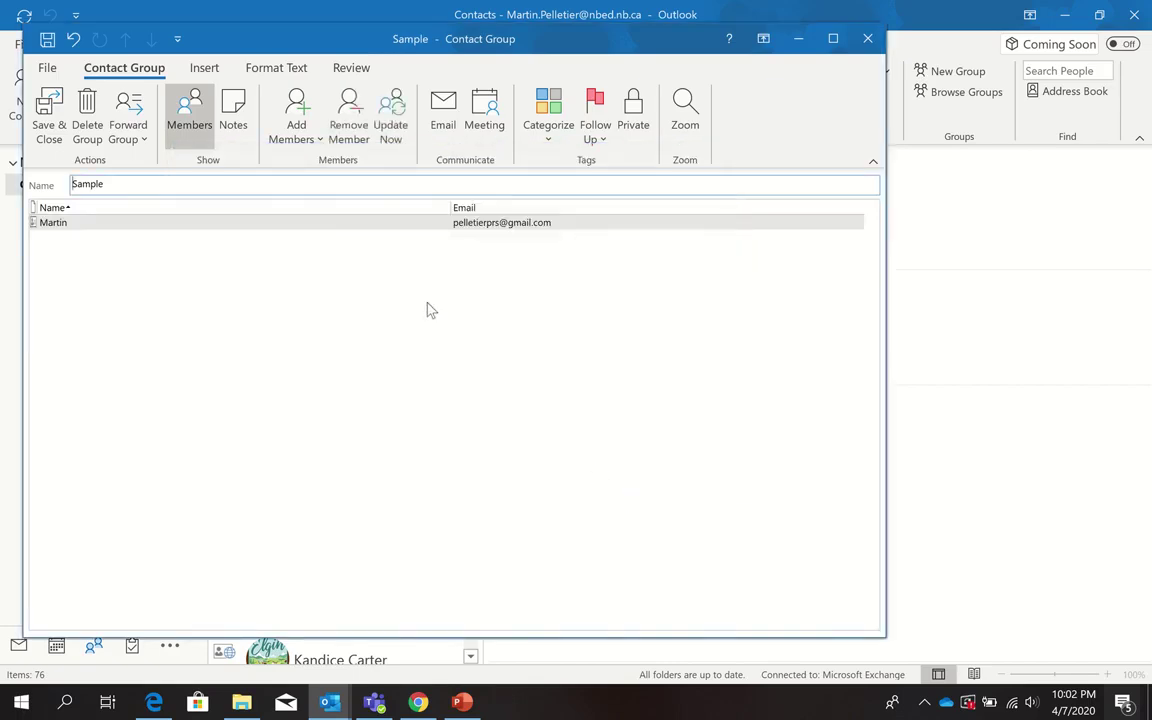
Add a second new e-mail contact with its display name and external address to the group.
left_click(298, 110)
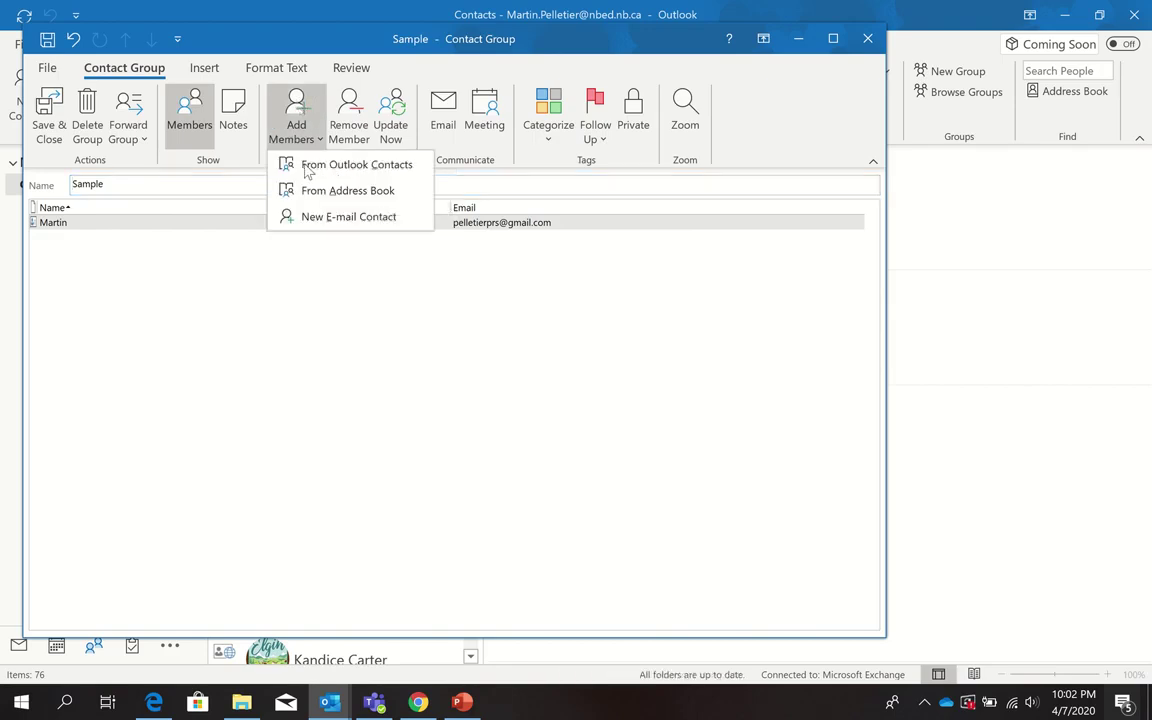
left_click(322, 222)
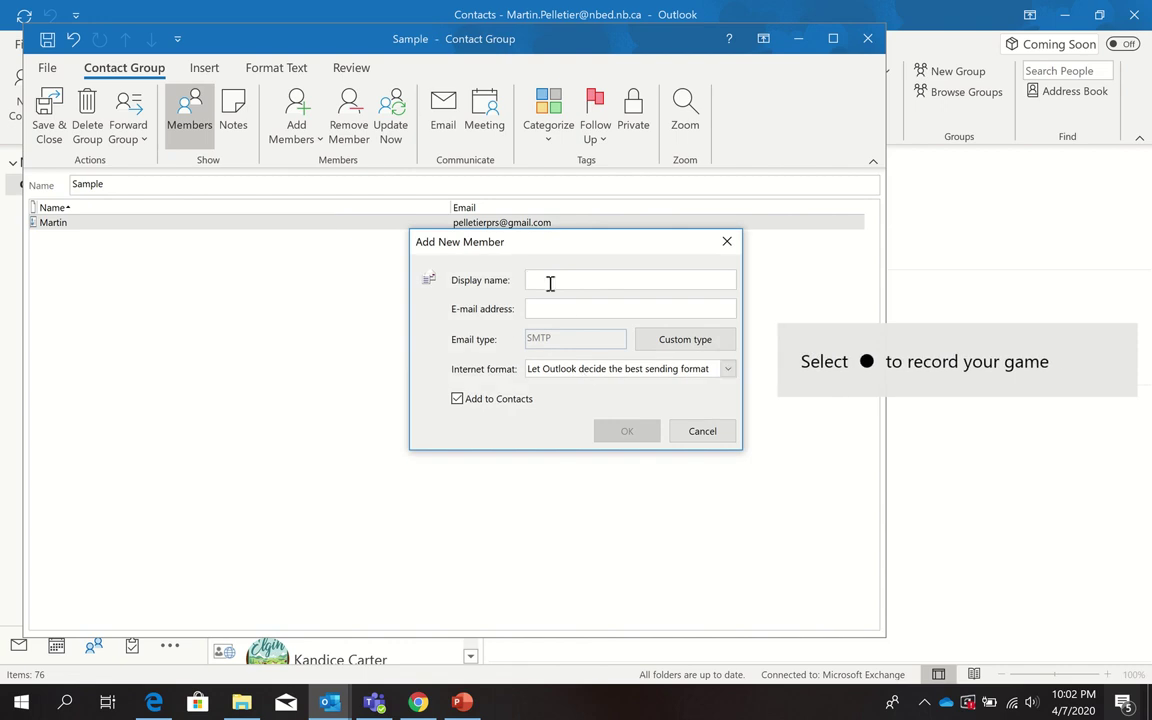
type("M")
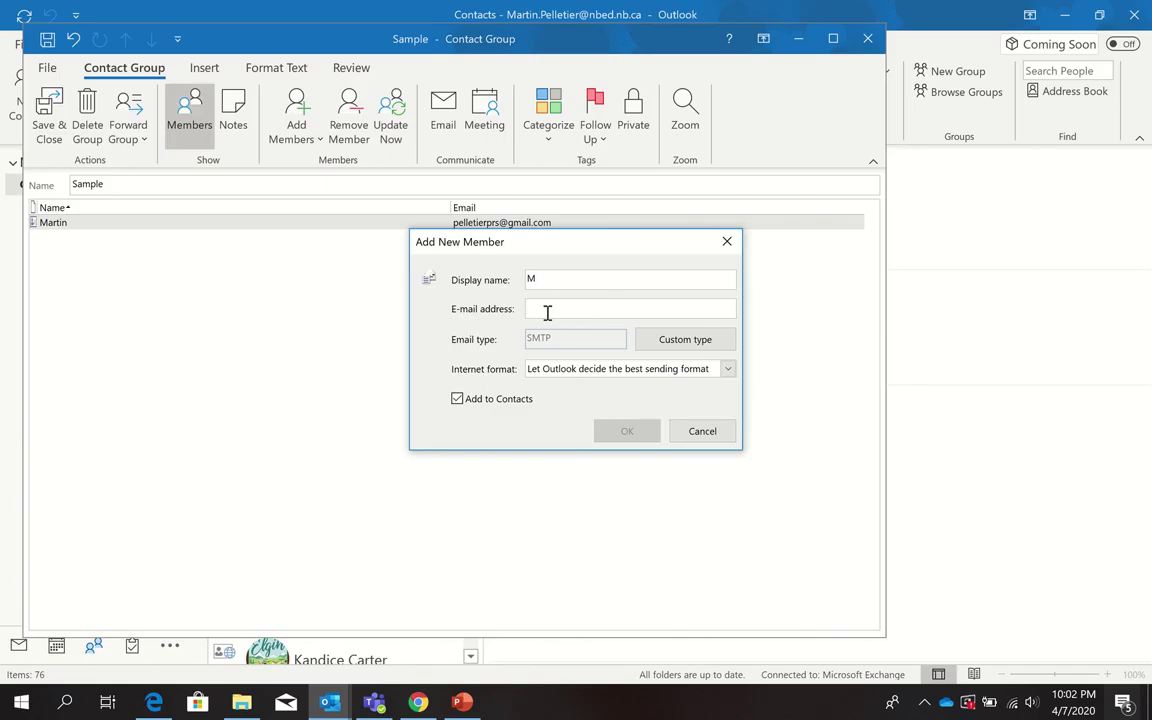
left_click(545, 312)
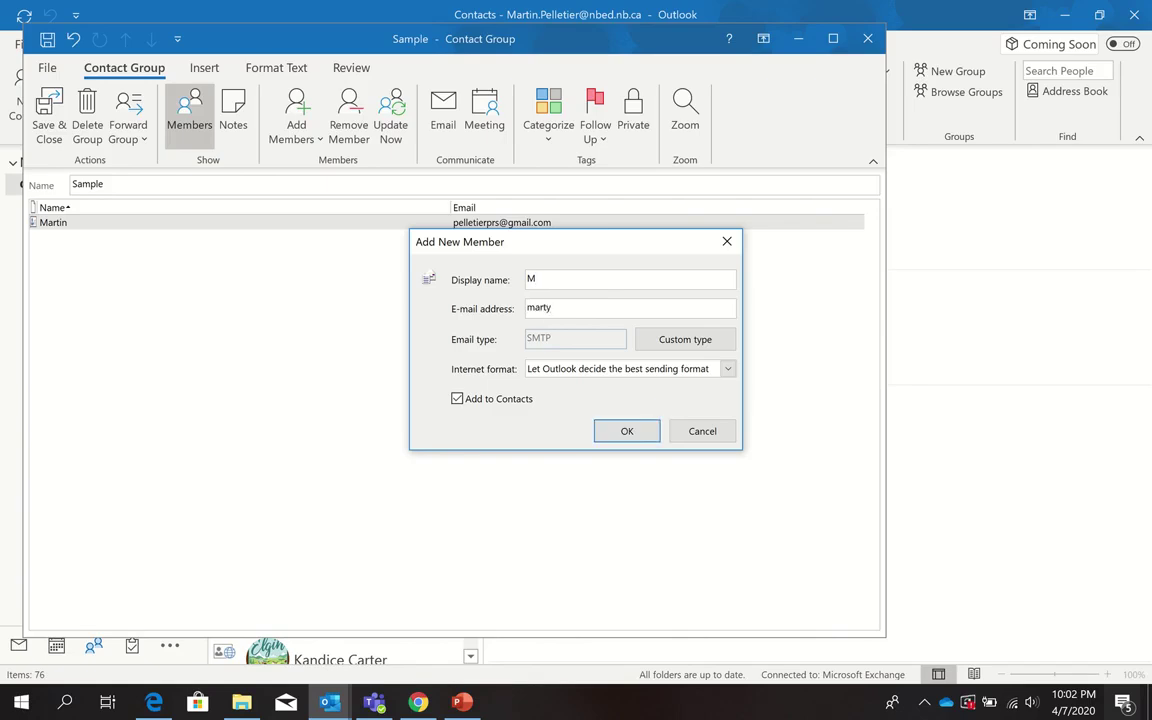
left_click(641, 434)
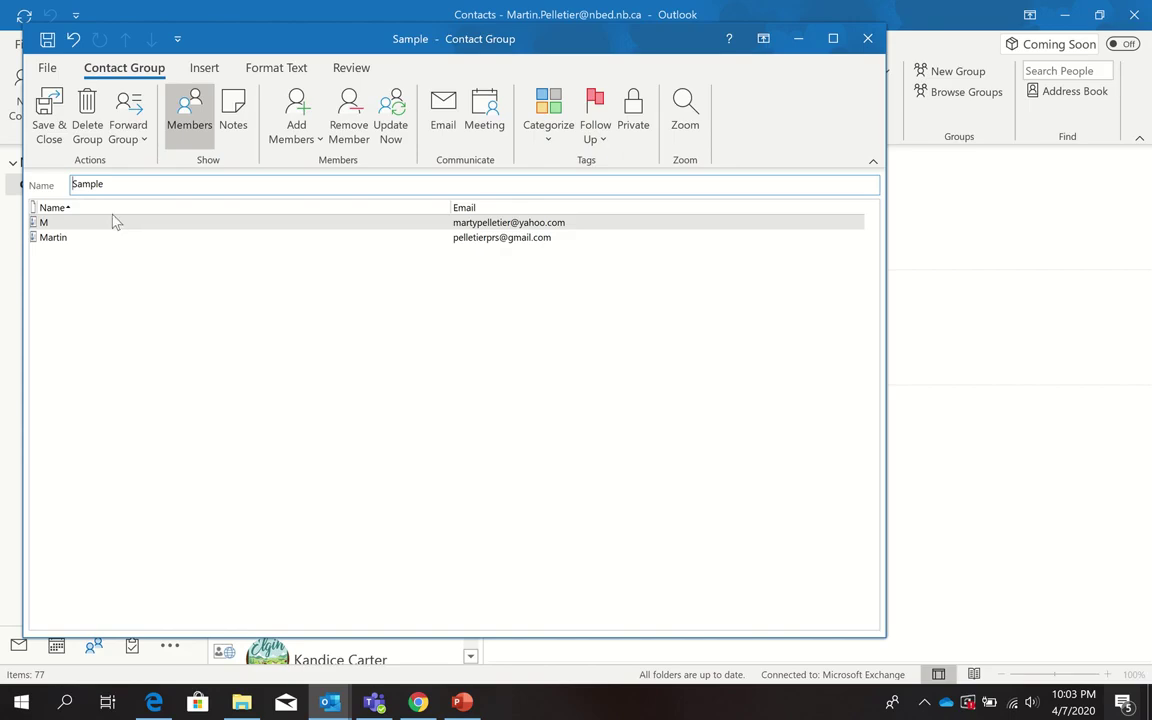
Save and close the Sample group, then start a blank new email from Mail.
left_click(47, 105)
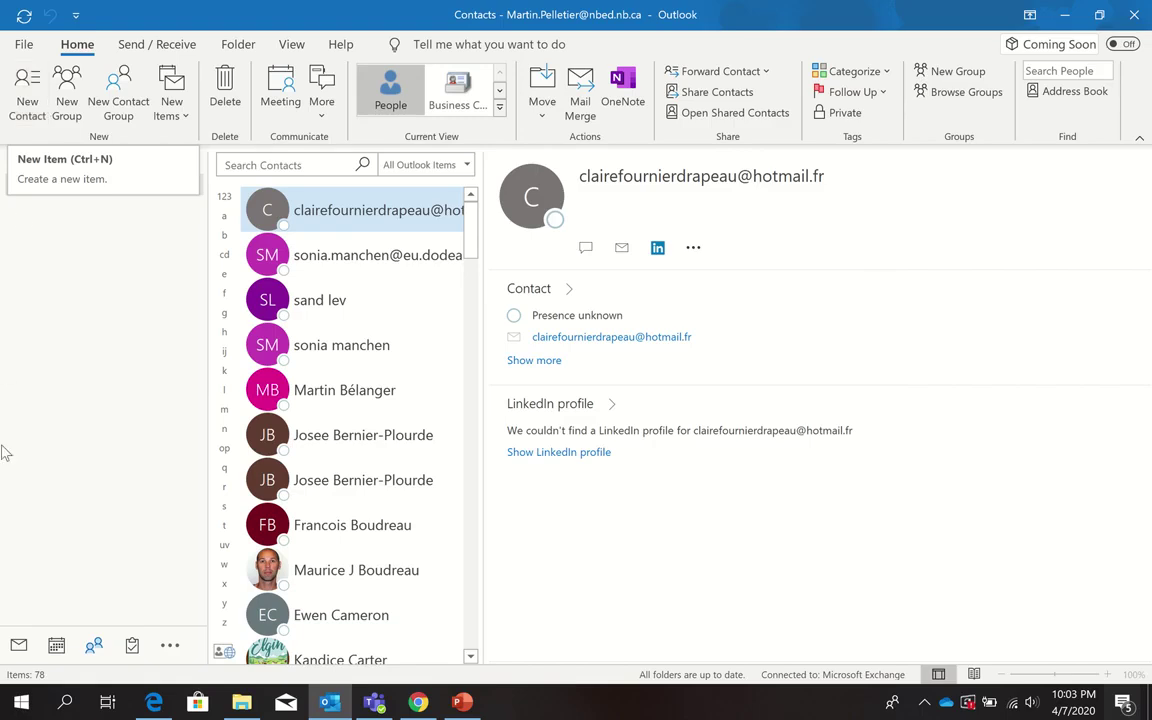
left_click(18, 647)
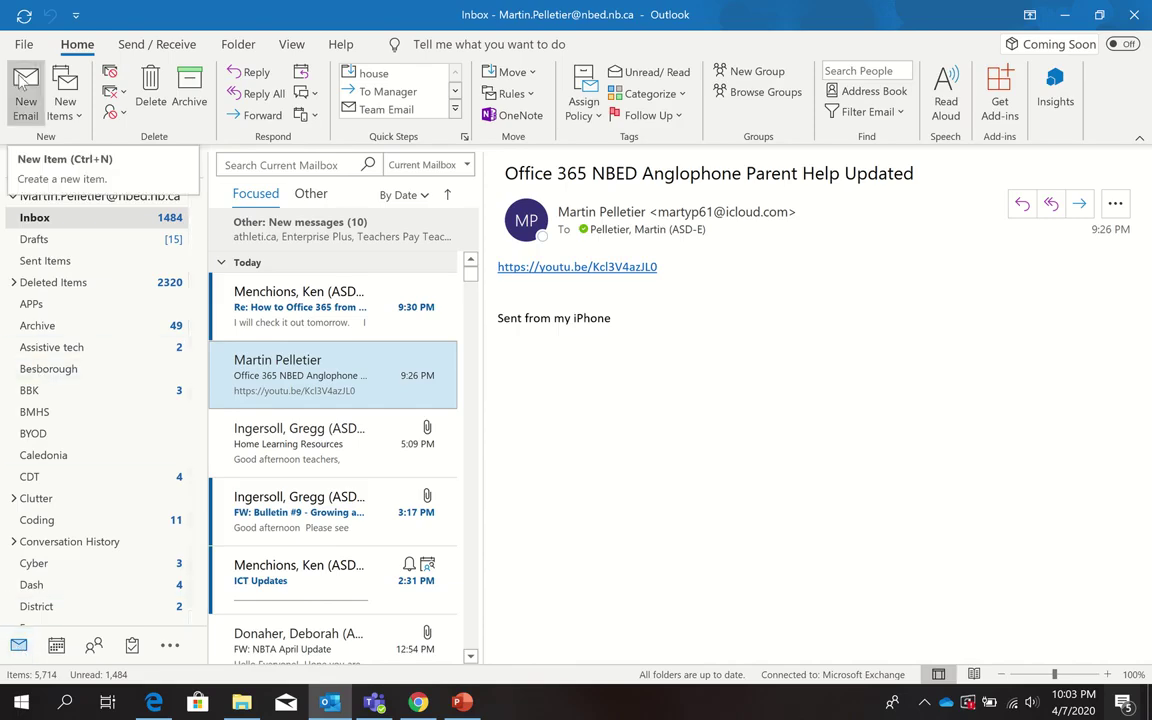
left_click(22, 84)
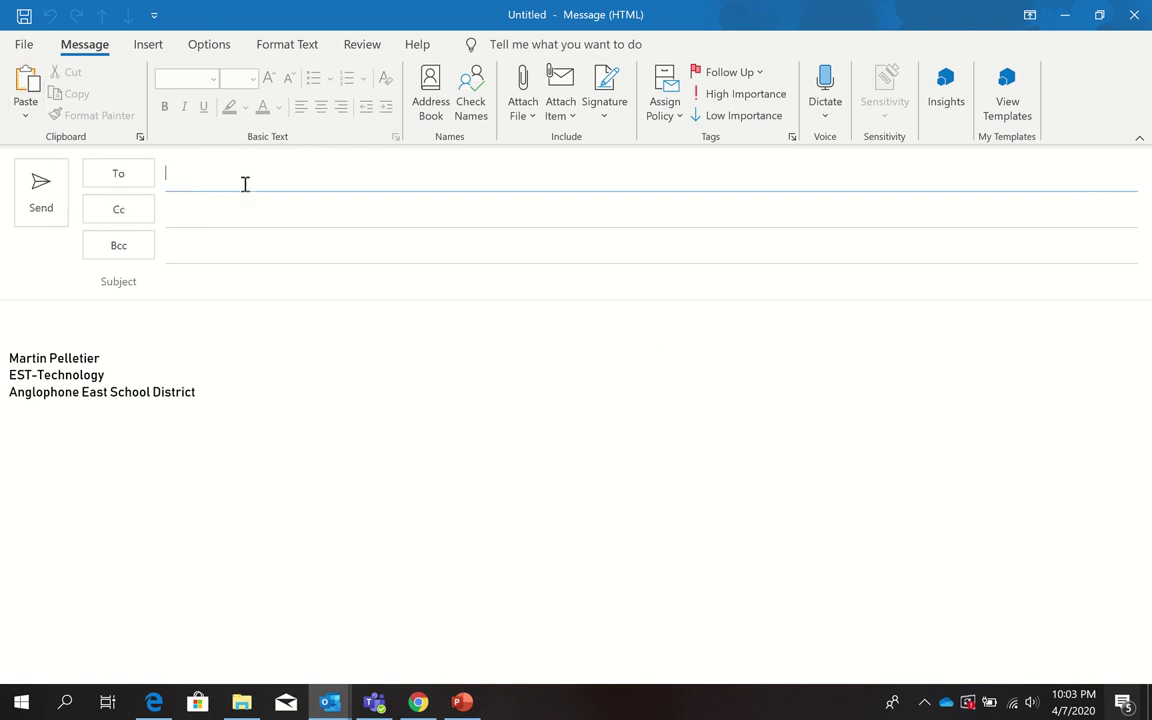
Put the Sample group in Bcc, give the email subject 'Test', and send it.
left_click(205, 245)
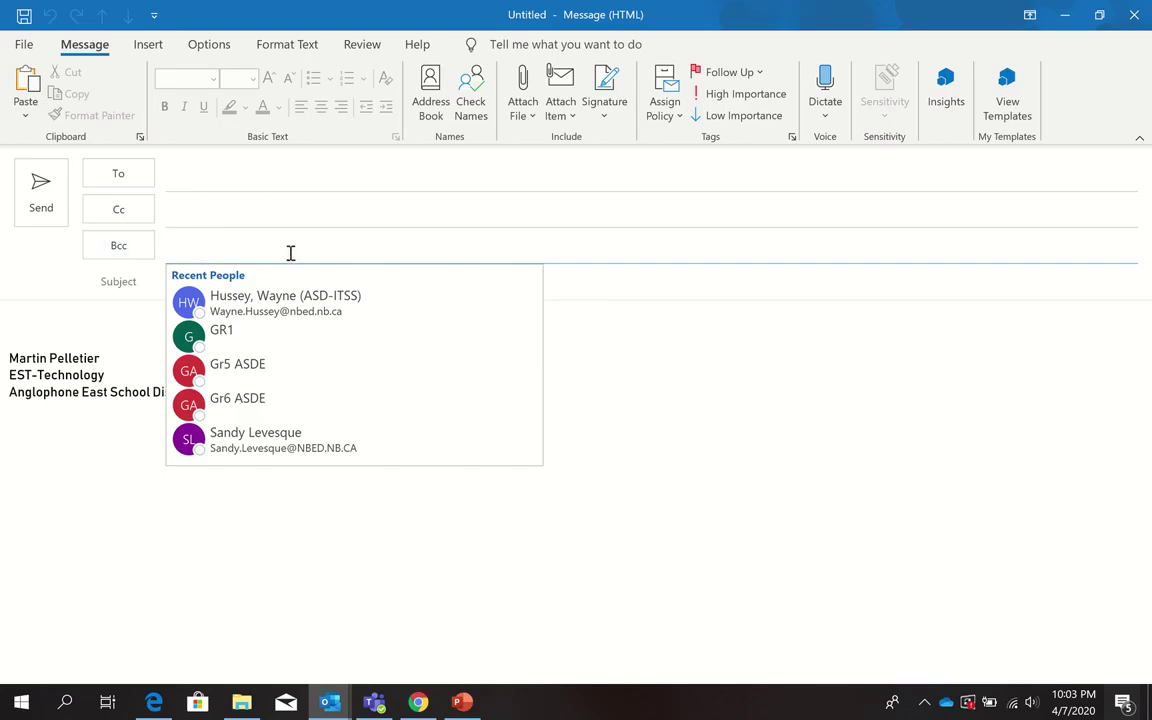
type("sa")
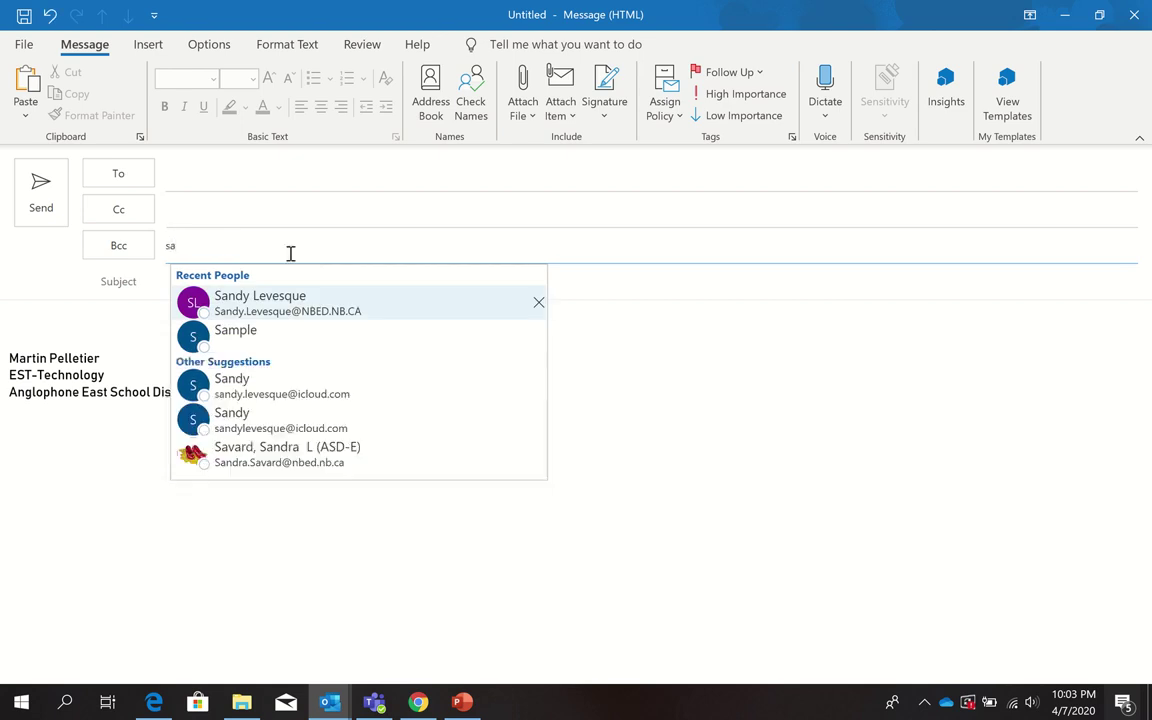
left_click(229, 331)
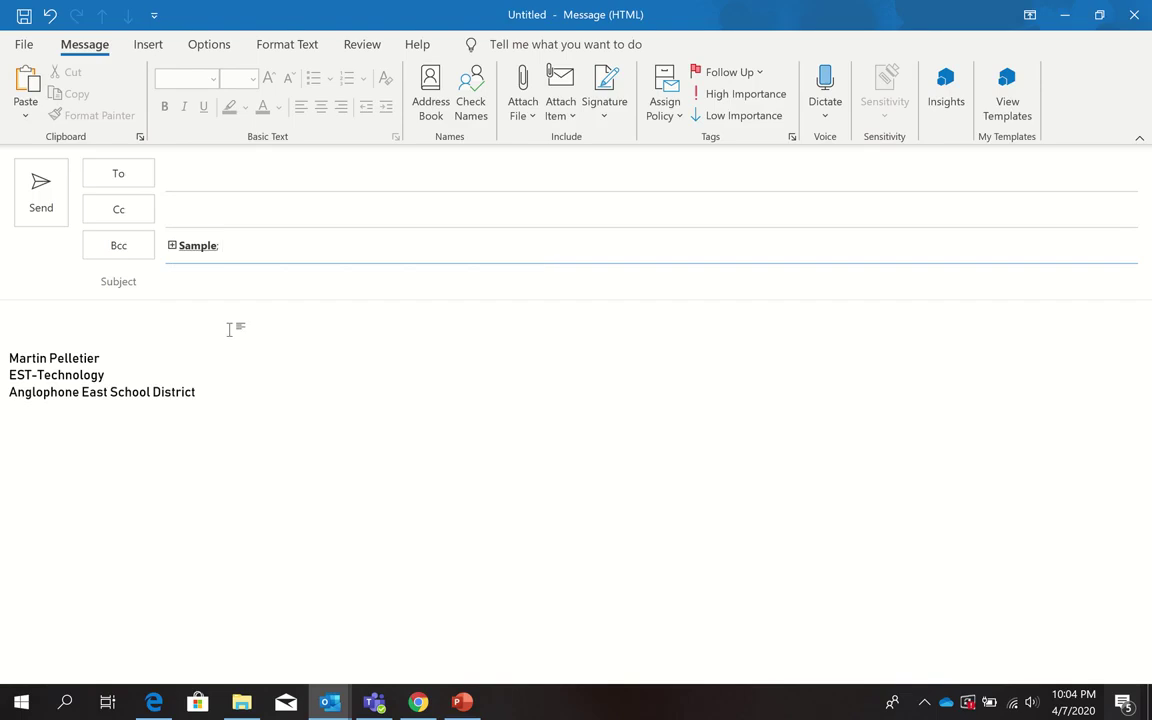
left_click(186, 283)
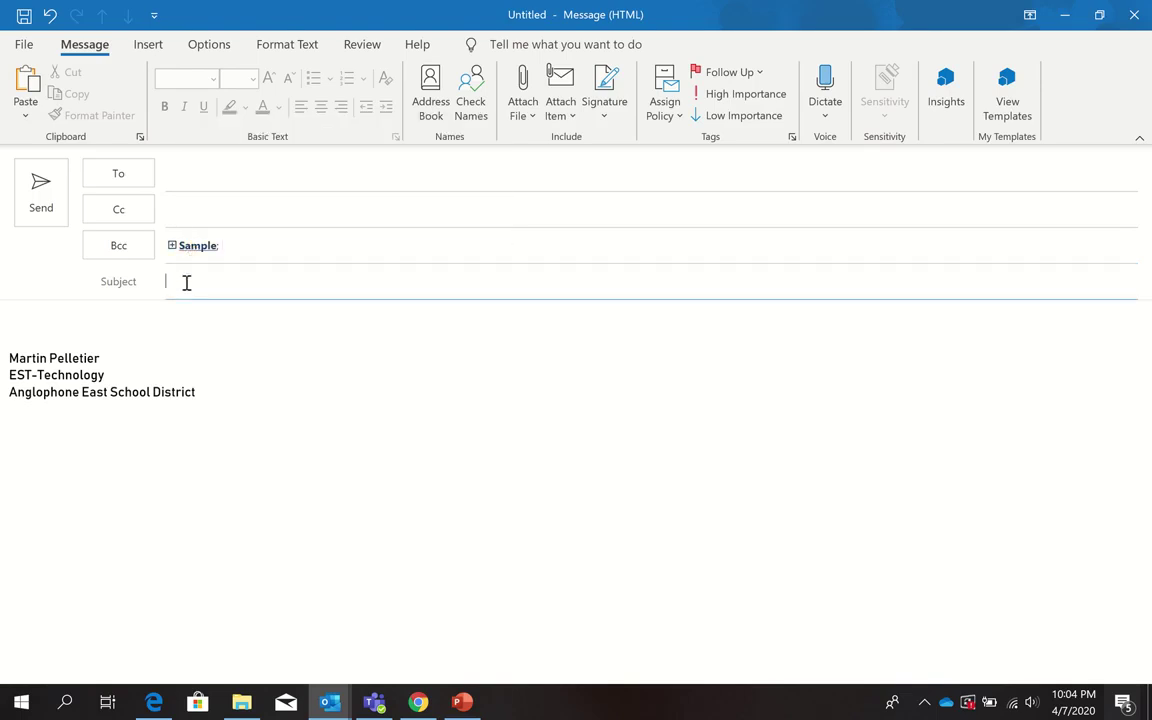
type("Test")
left_click(41, 205)
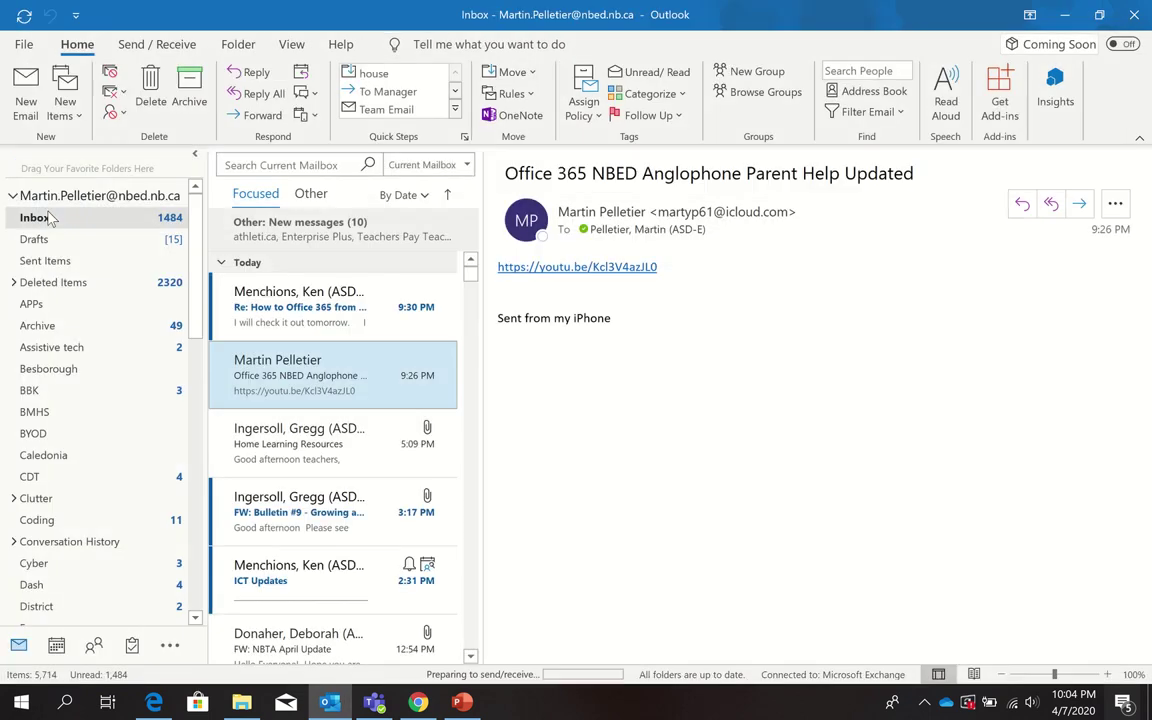